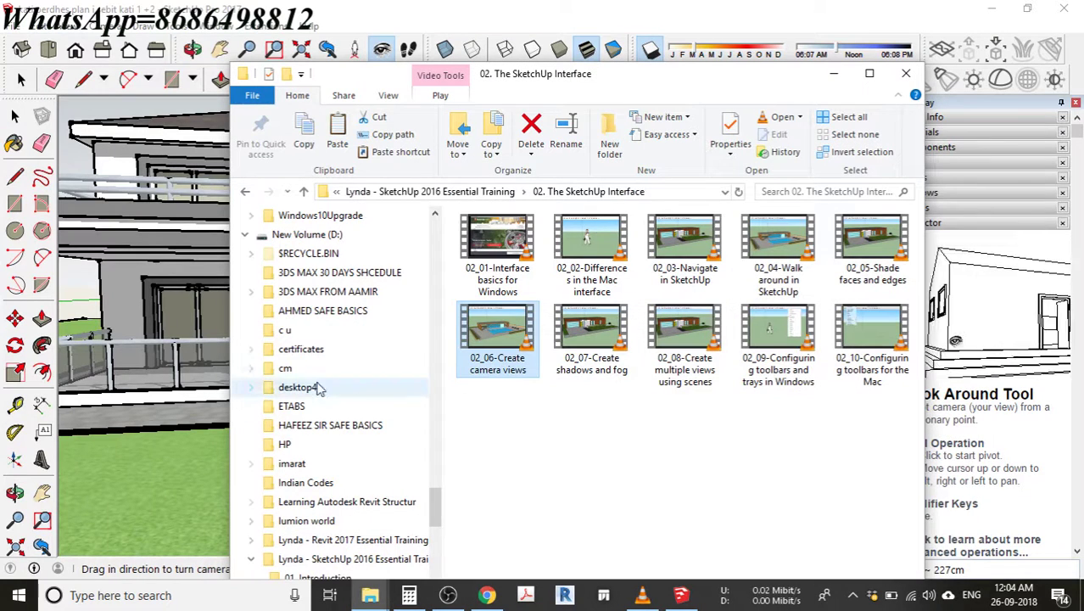
Switch back to the SketchUp house model and show it in the standard Top view, framed on the roof and plot.
left_click(218, 206)
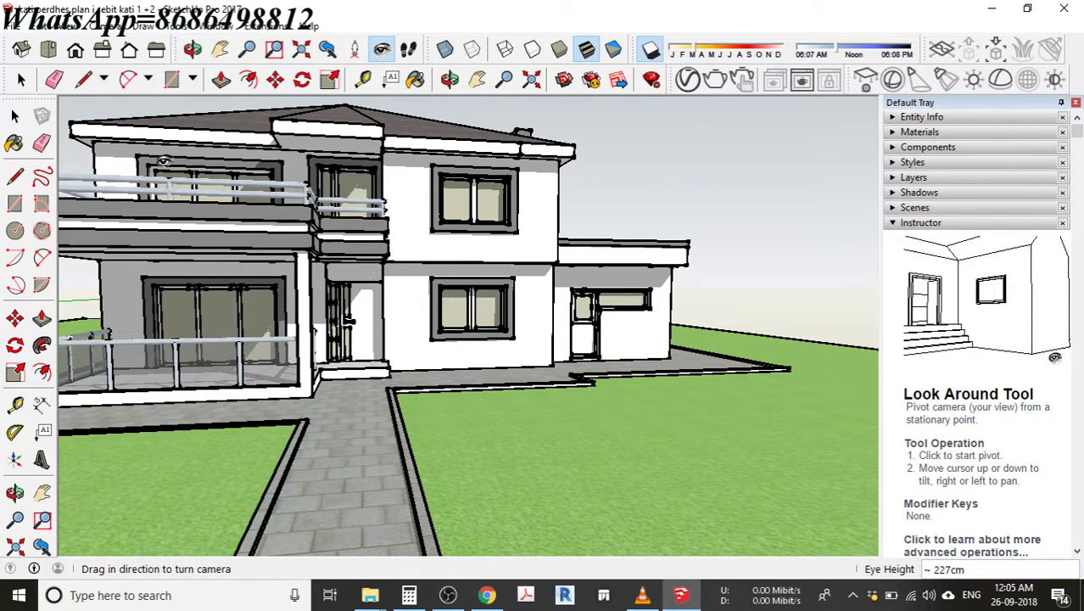
left_click(105, 27)
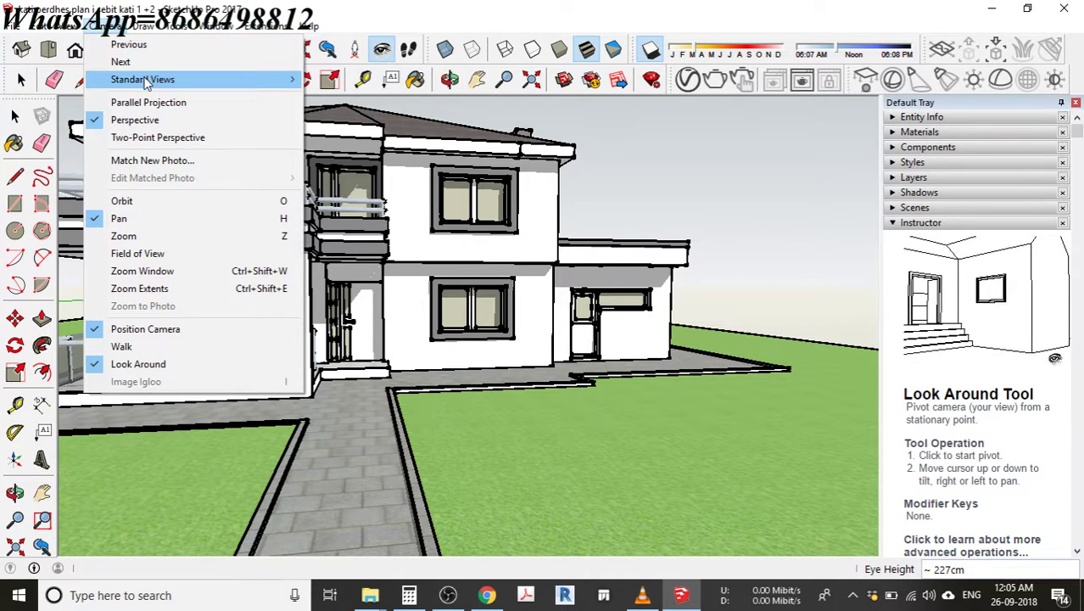
mouse_move(143, 80)
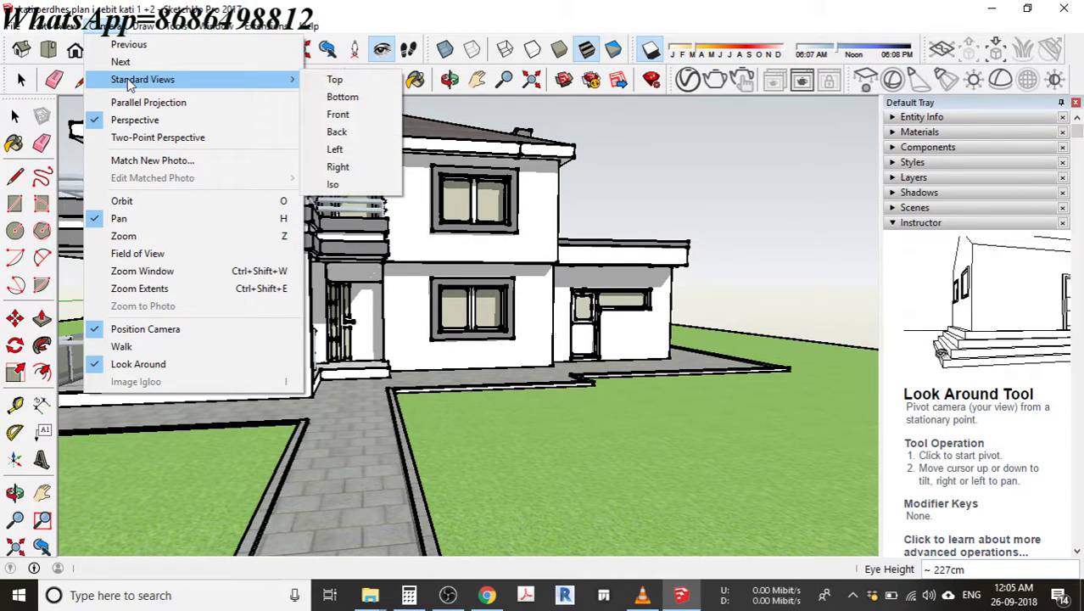
left_click(355, 84)
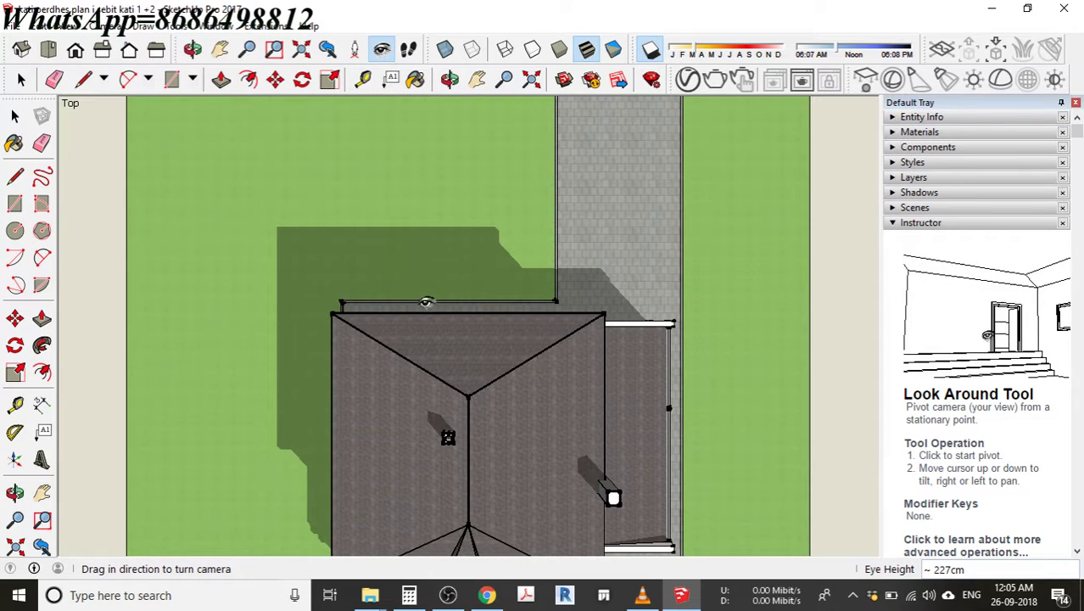
scroll(426, 303, "down", 6)
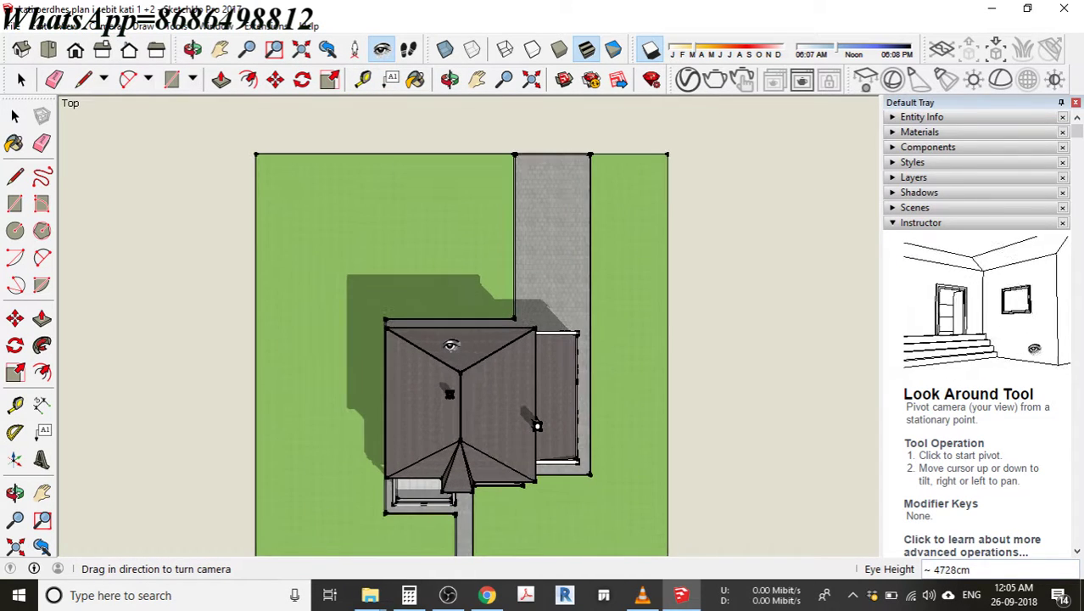
scroll(450, 392, "up", 3)
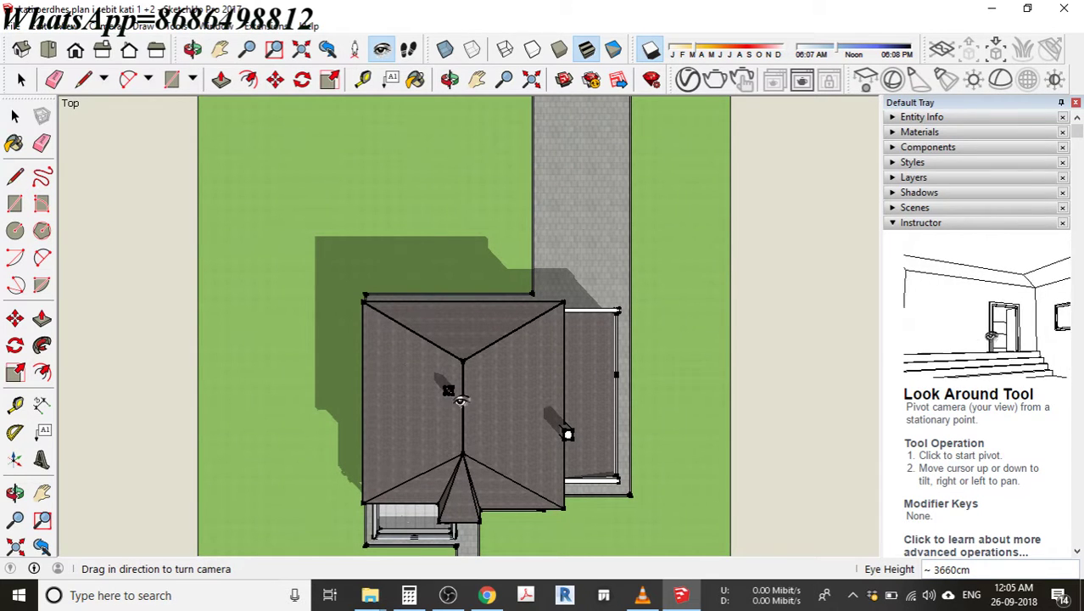
Orbit from the plan view down to a low three-dimensional view of the house's front.
key("o")
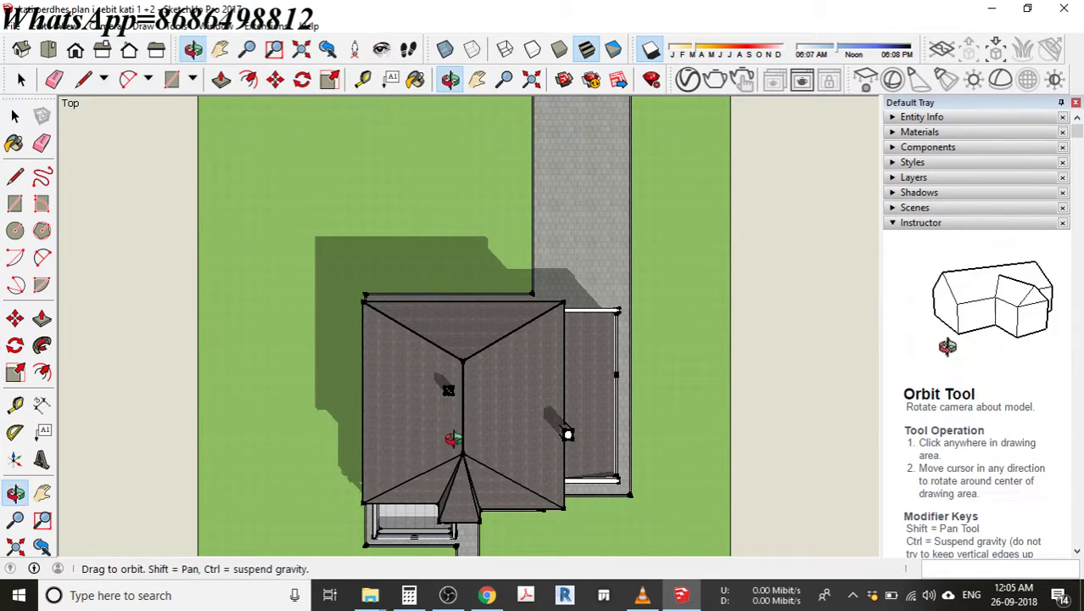
left_click_drag(450, 438, 419, 44)
middle_click_drag(419, 44, 419, 46)
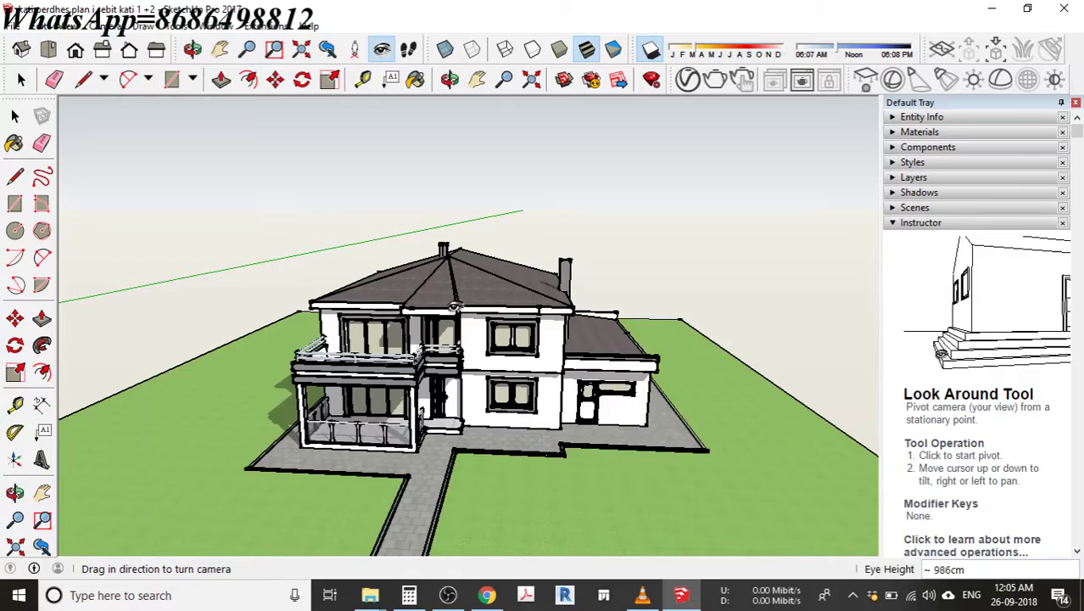
middle_click_drag(441, 152, 455, 382)
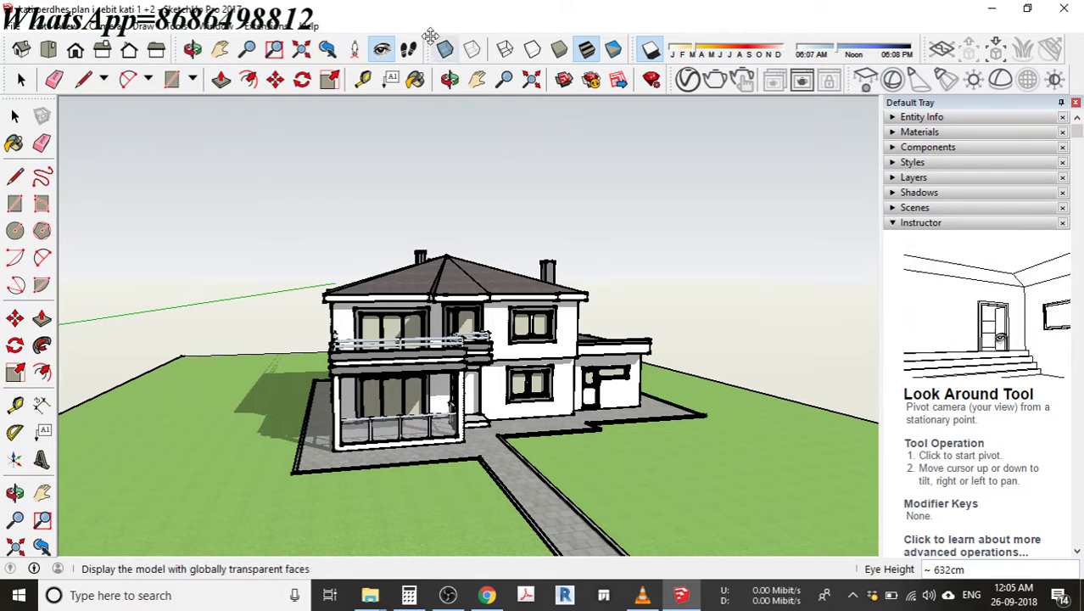
right_click(1073, 58)
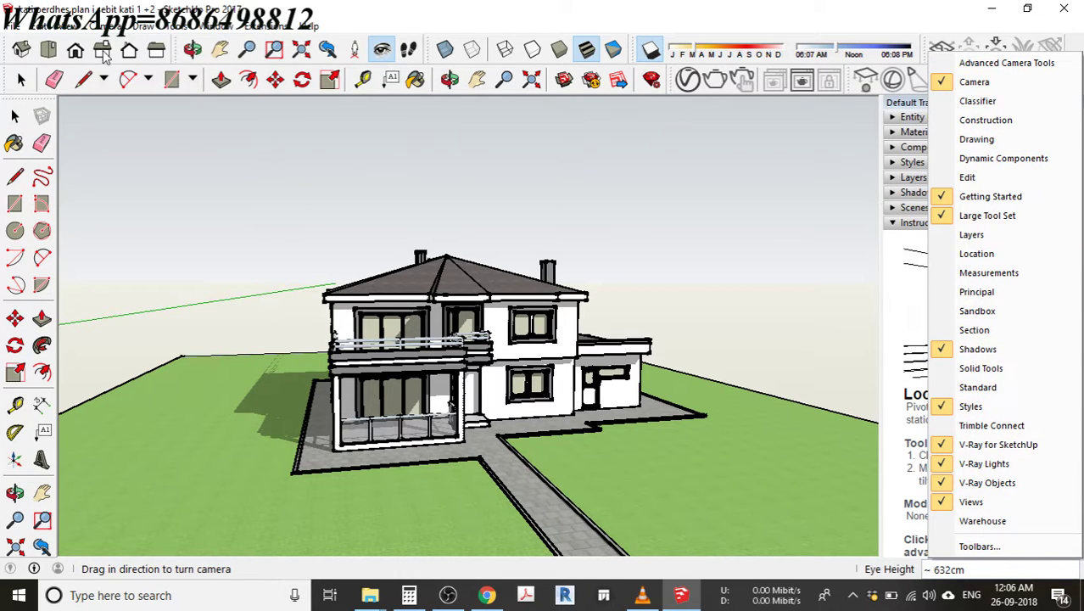
left_click(170, 148)
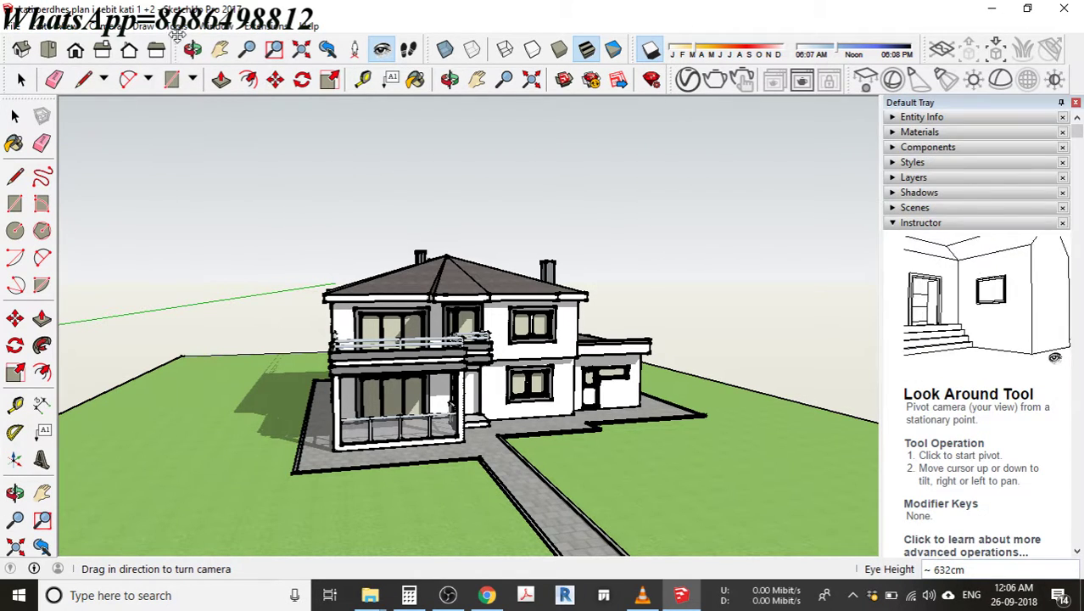
Show the model in the standard Bottom view and zoom to fit the building's footprint.
left_click(94, 28)
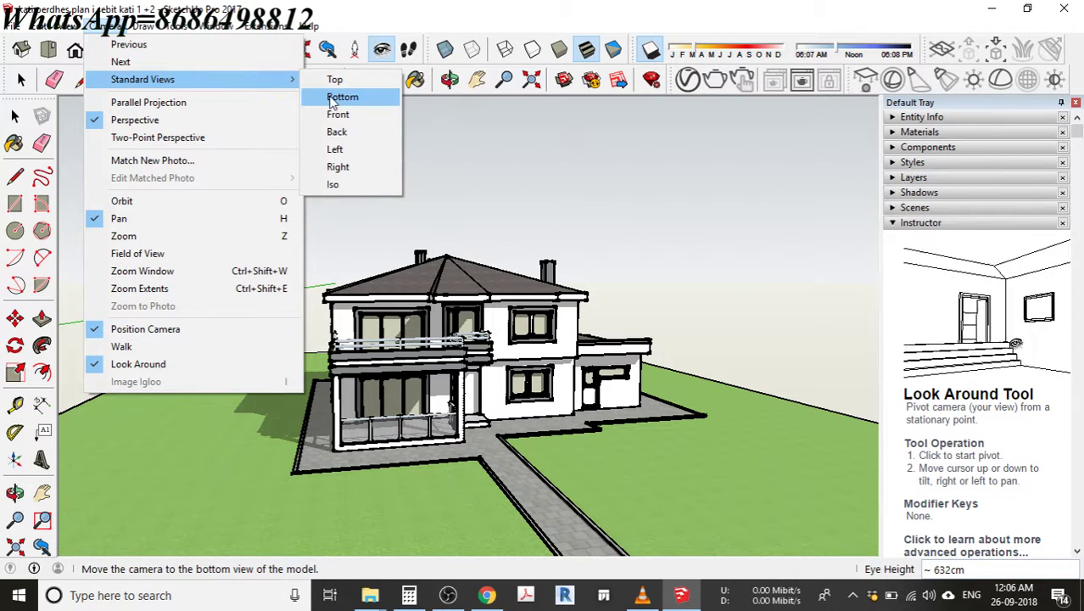
left_click(332, 99)
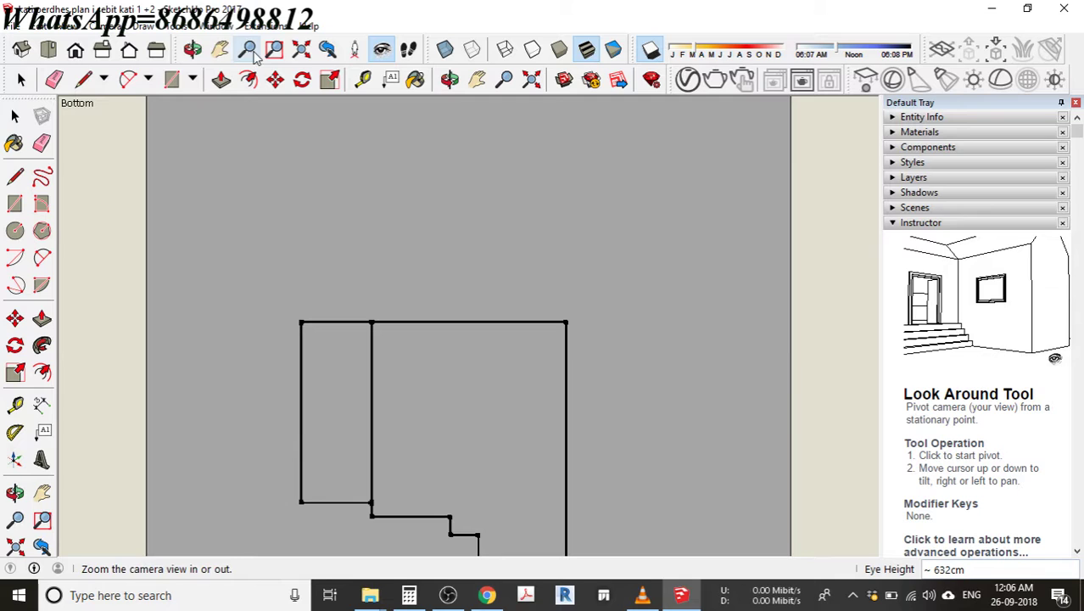
scroll(413, 235, "down", 2)
scroll(414, 235, "up", 2)
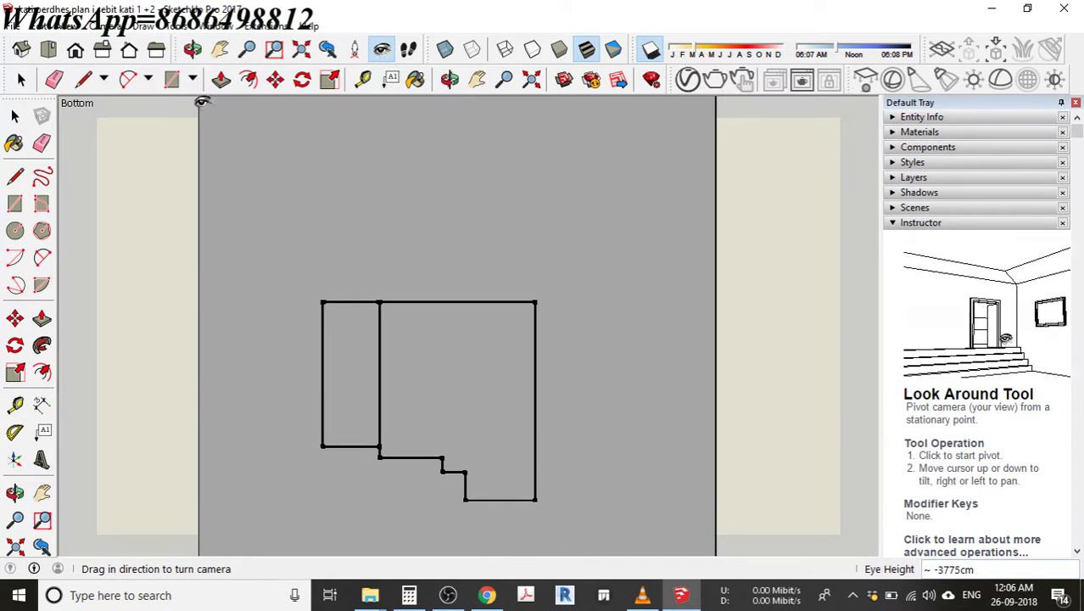
Show the house in the standard Front view.
left_click(138, 27)
mouse_move(115, 27)
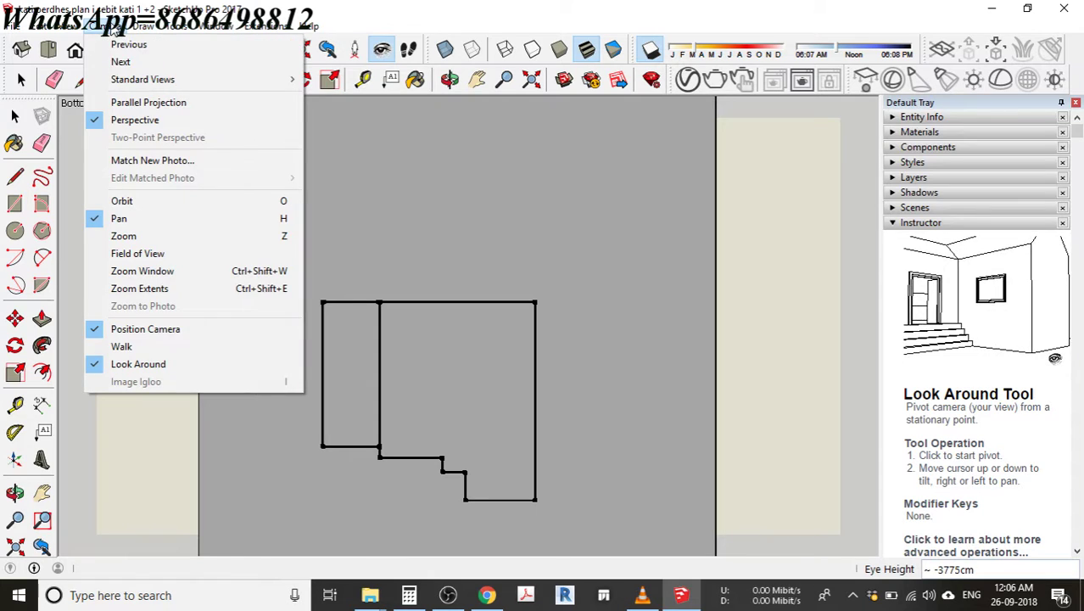
mouse_move(142, 81)
left_click(343, 114)
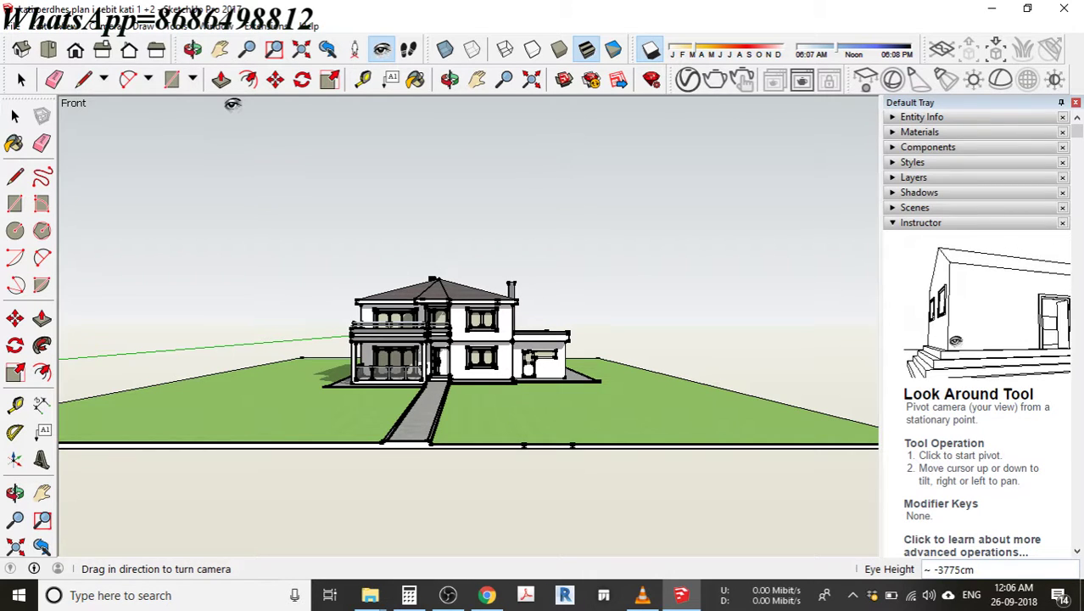
Change the camera to Parallel Projection and inspect the house from the front and from a raised front corner.
left_click(106, 27)
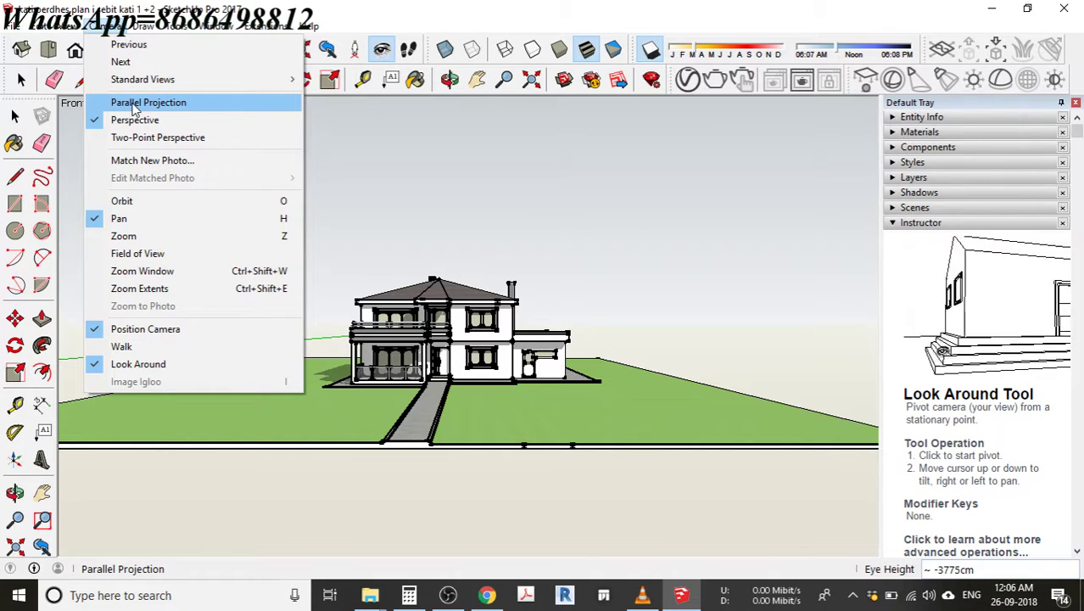
left_click(133, 106)
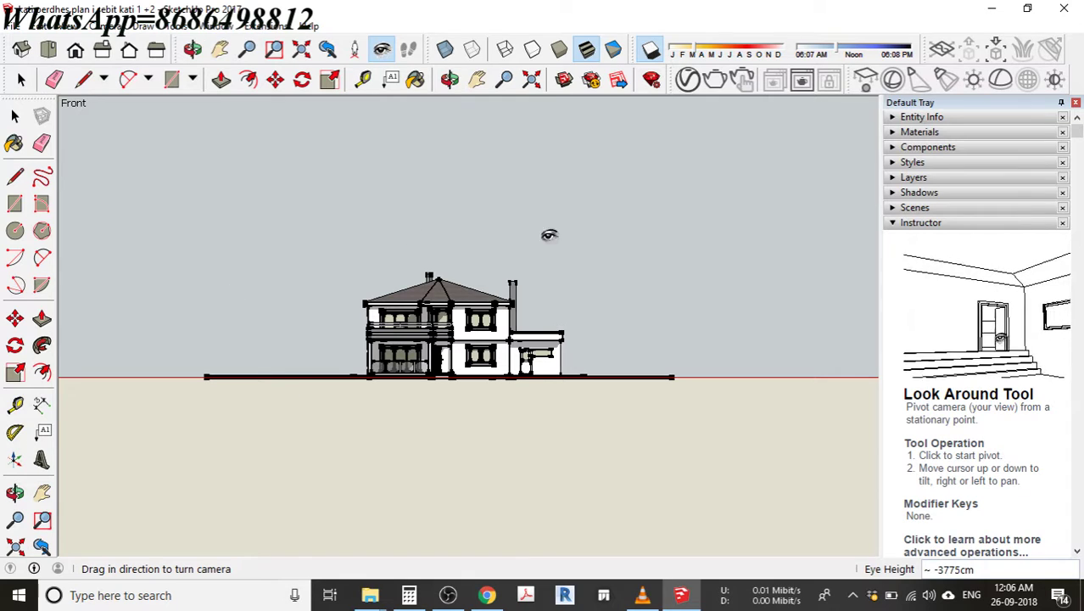
scroll(416, 342, "up", 5)
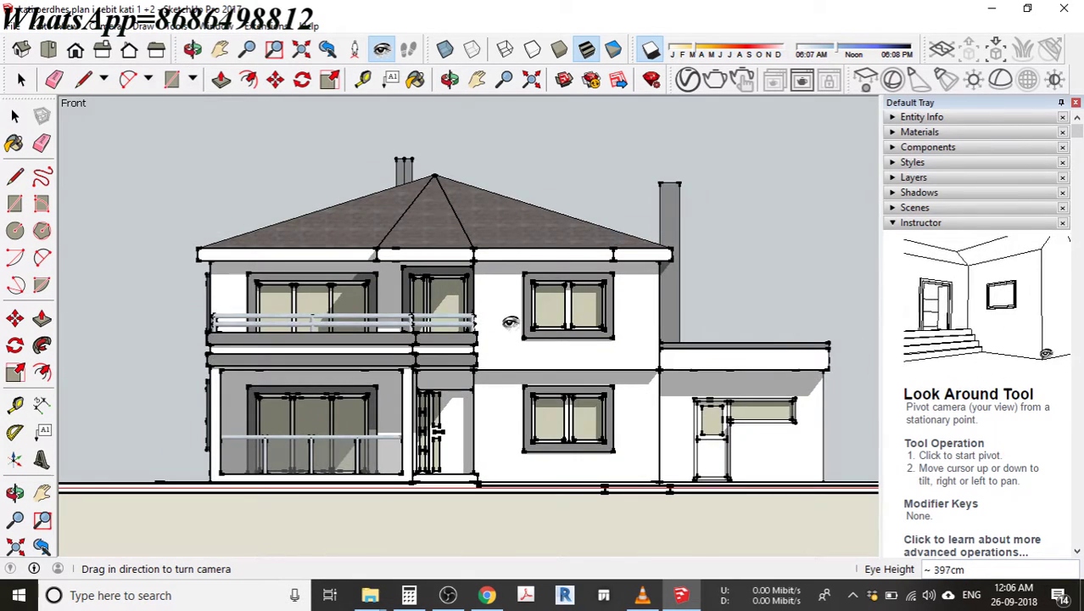
scroll(510, 322, "up", 4)
scroll(510, 322, "down", 6)
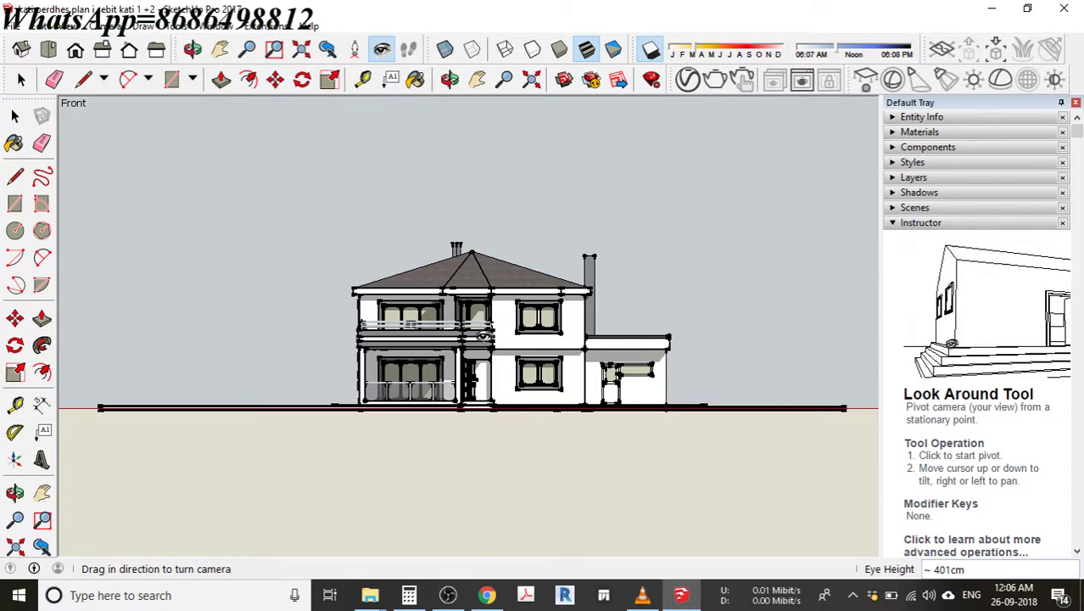
middle_click_drag(449, 336, 606, 434)
scroll(537, 365, "up", 3)
middle_click_drag(543, 369, 474, 331)
scroll(538, 379, "down", 2)
scroll(552, 379, "down", 2)
scroll(473, 331, "up", 3)
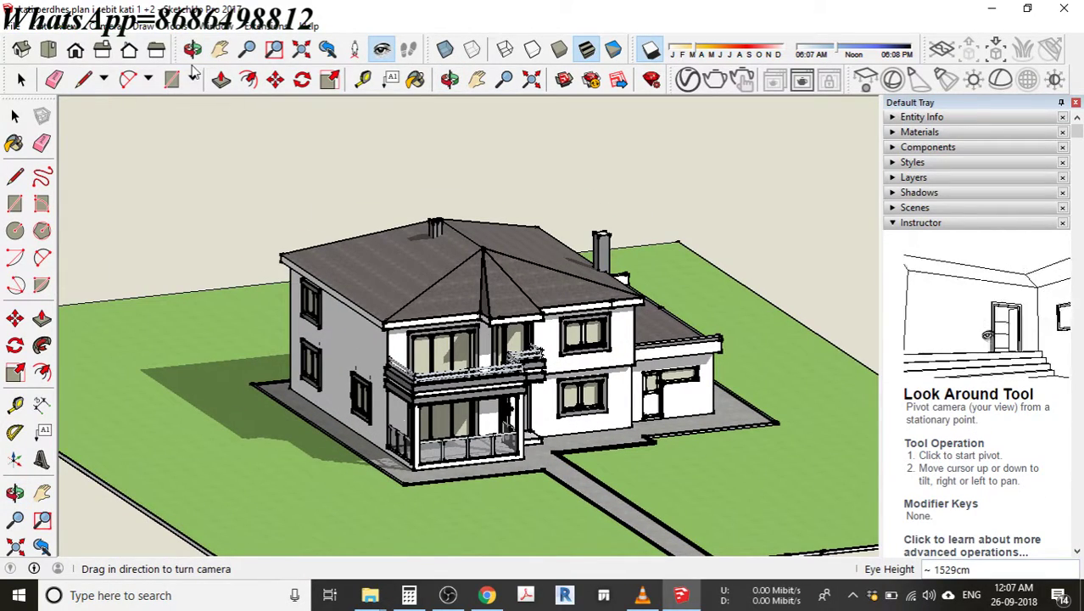
Set the camera back to Perspective and orbit slightly around the house.
left_click(106, 27)
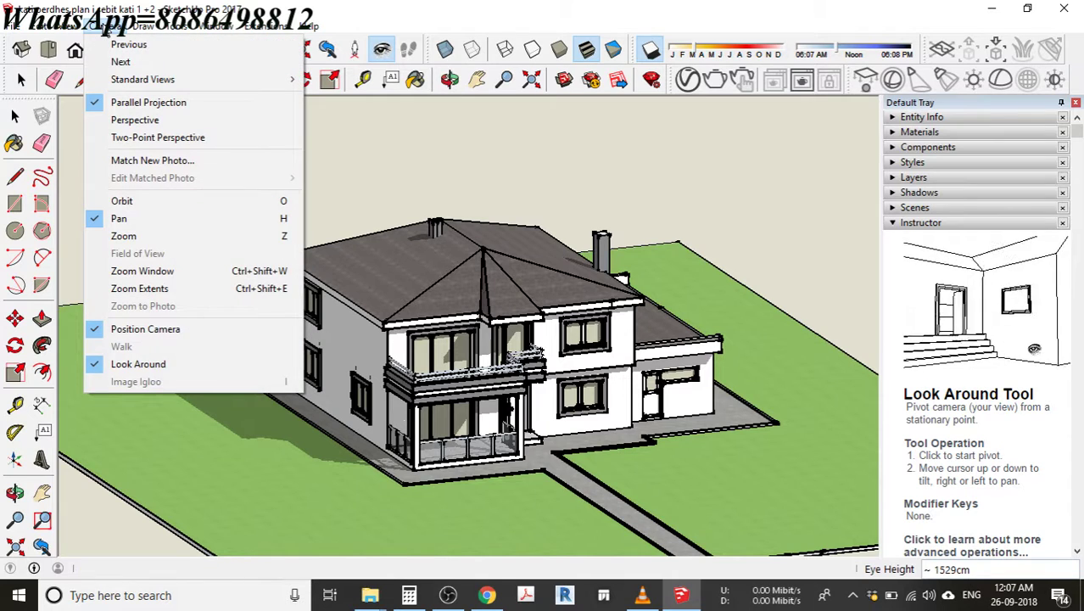
left_click(172, 122)
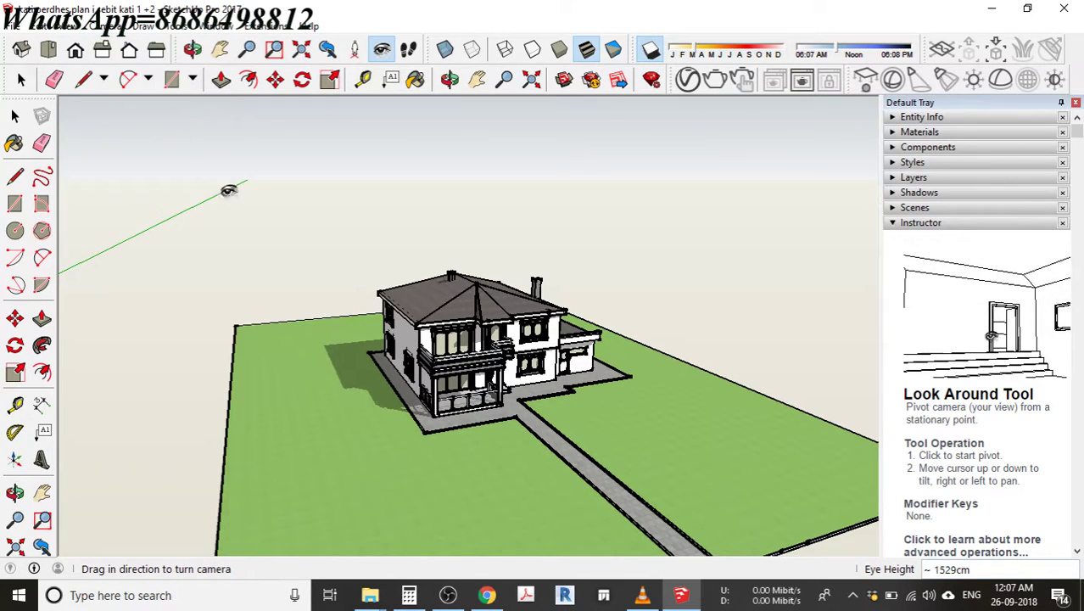
middle_click_drag(386, 306, 440, 321)
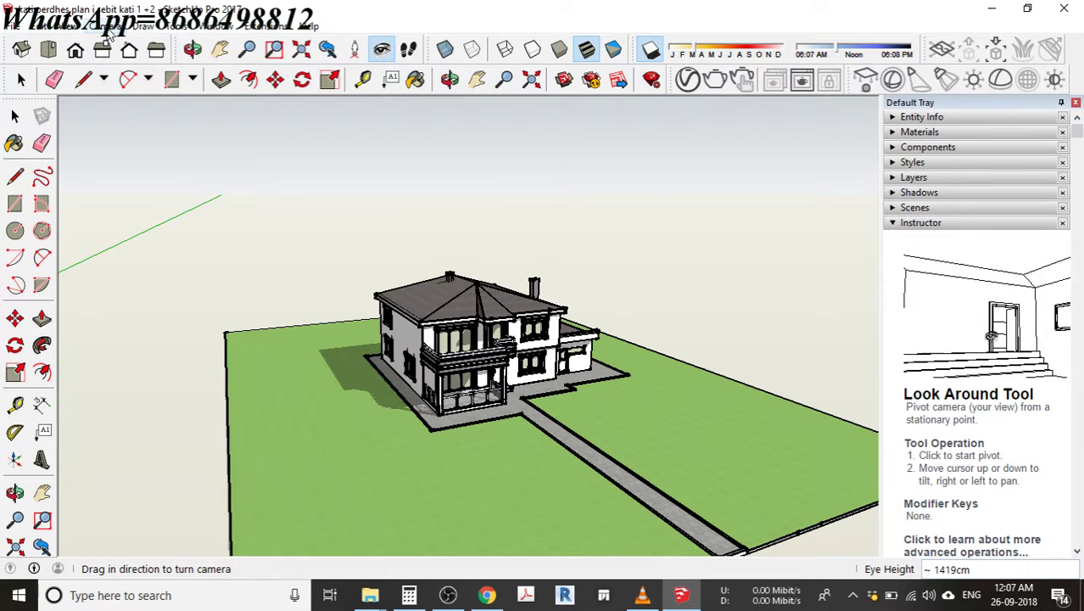
Apply Two-Point Perspective to the camera, then orbit to a lower view of the house's front.
left_click(108, 28)
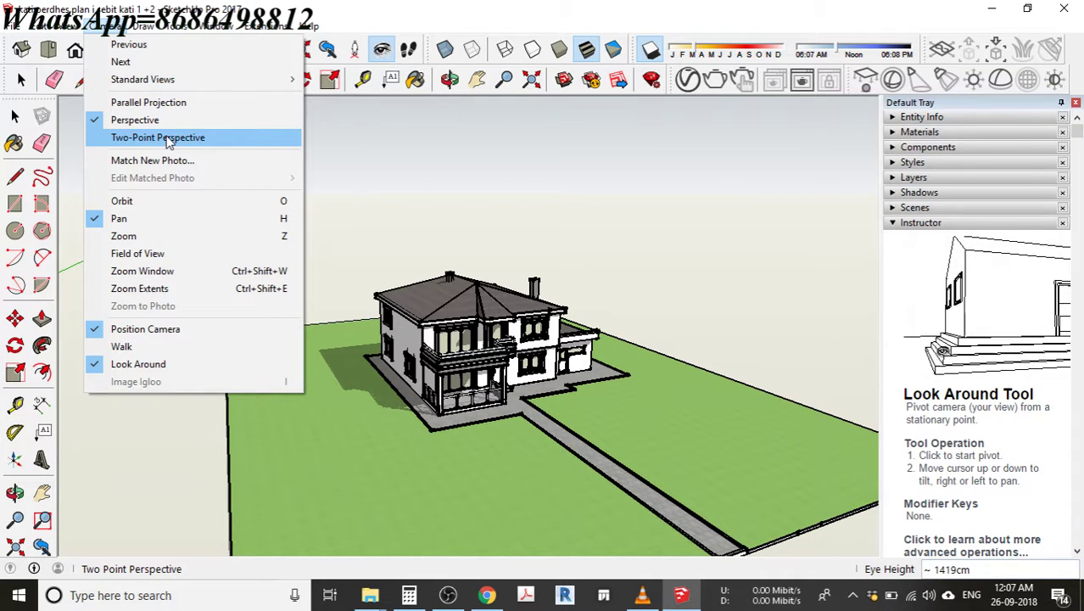
left_click(169, 143)
middle_click_drag(453, 343, 518, 331)
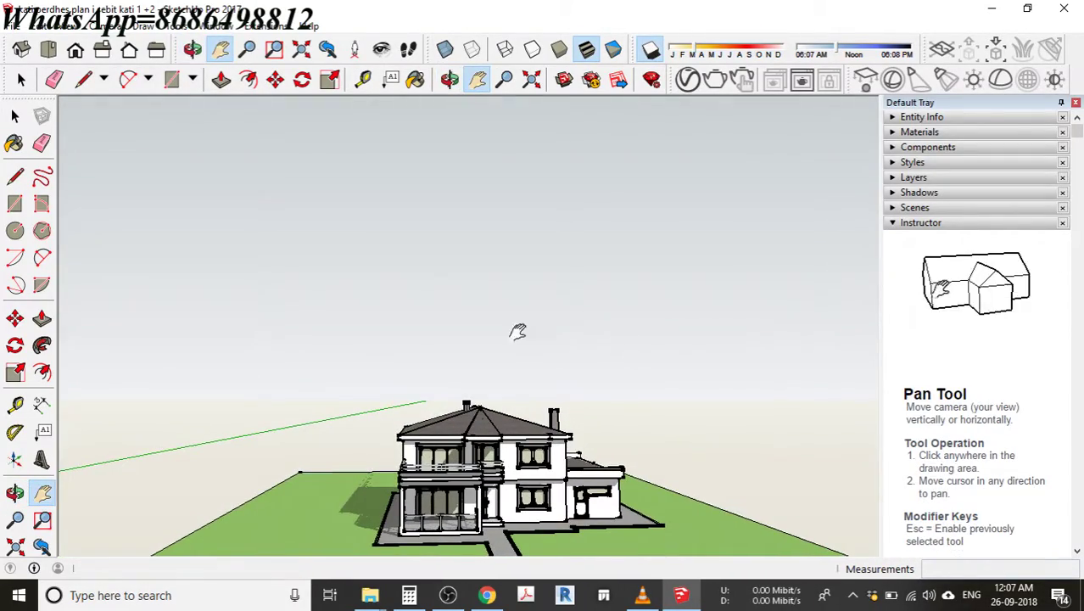
Apply the standard Iso view and orbit back above ground to see the house from its front corner.
left_click(104, 27)
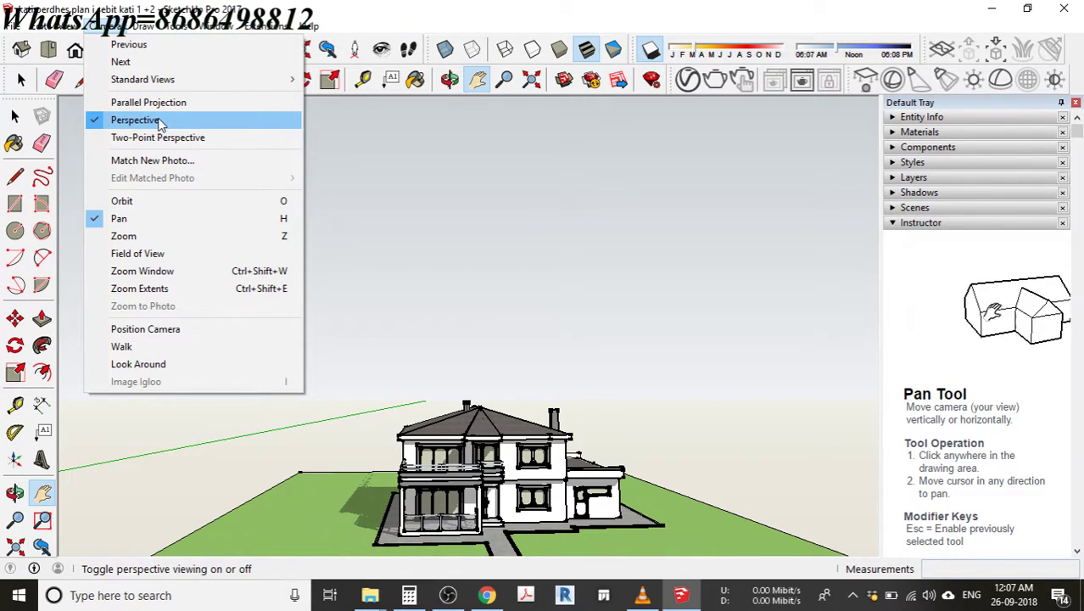
mouse_move(196, 81)
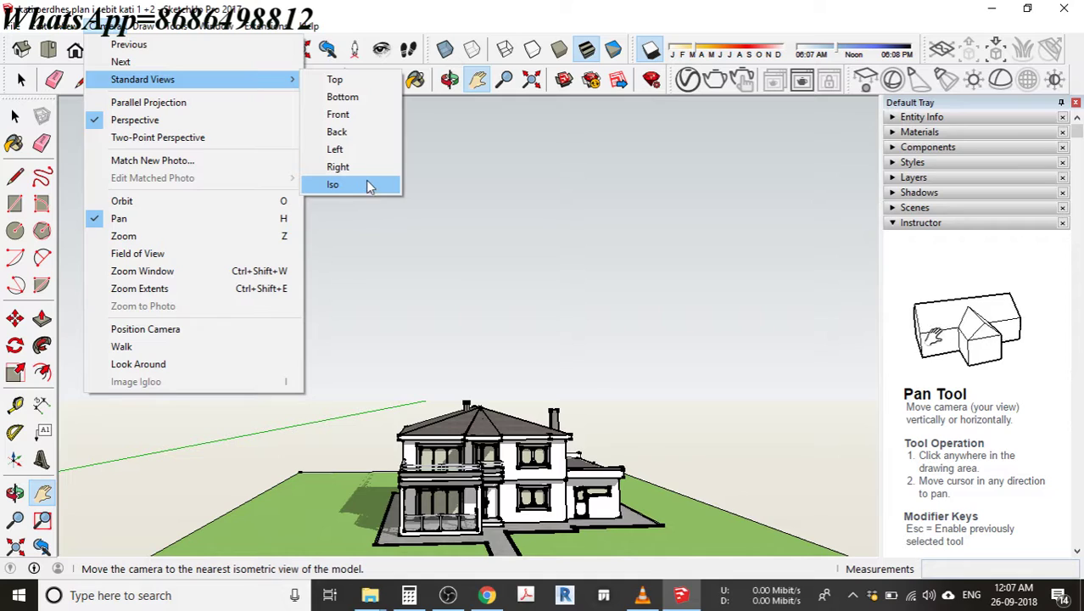
left_click(344, 185)
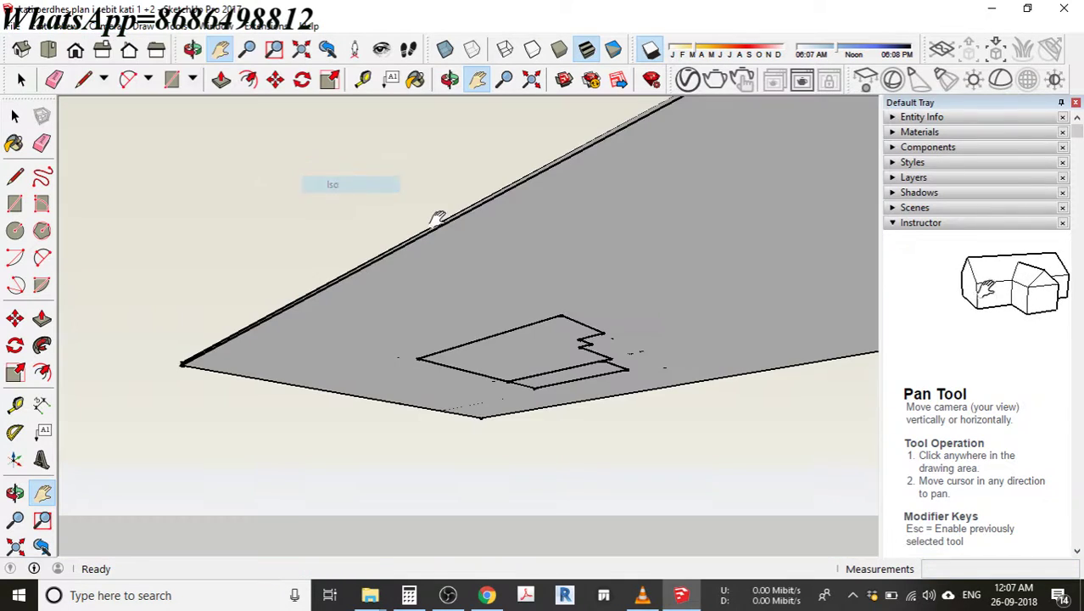
middle_click_drag(559, 256, 514, 360)
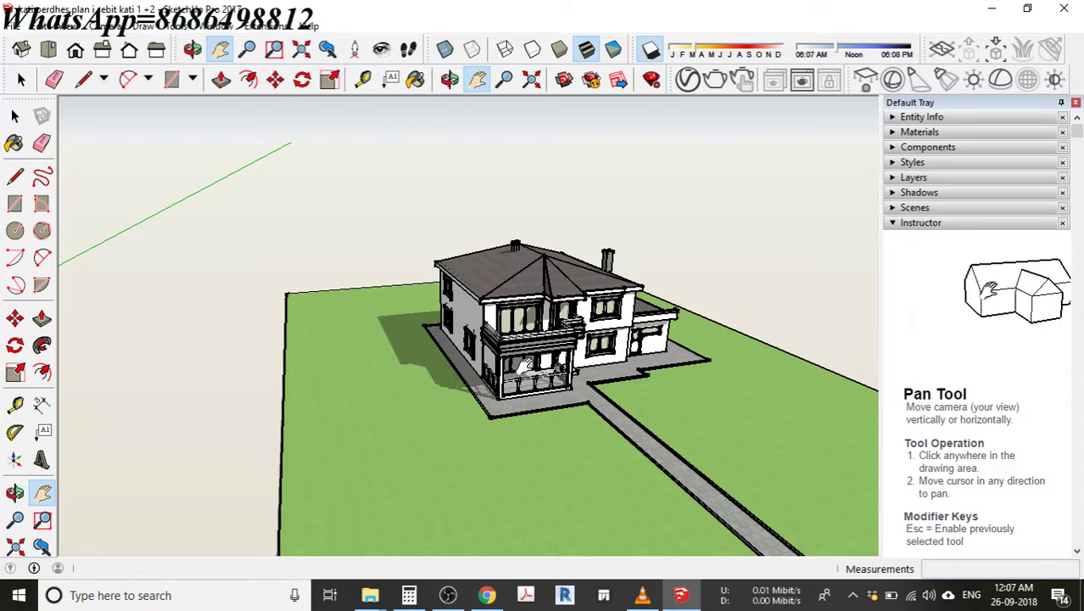